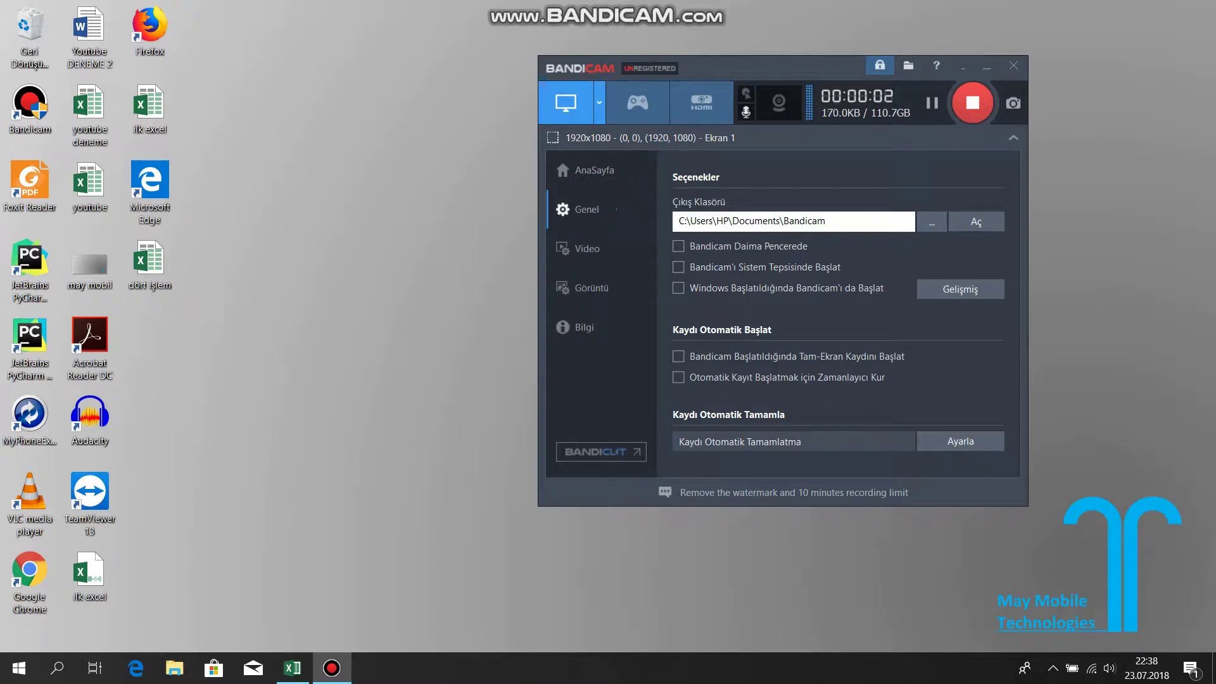
- Bring the dört işlem workbook forward and show its File Info page with properties
click(293, 668)
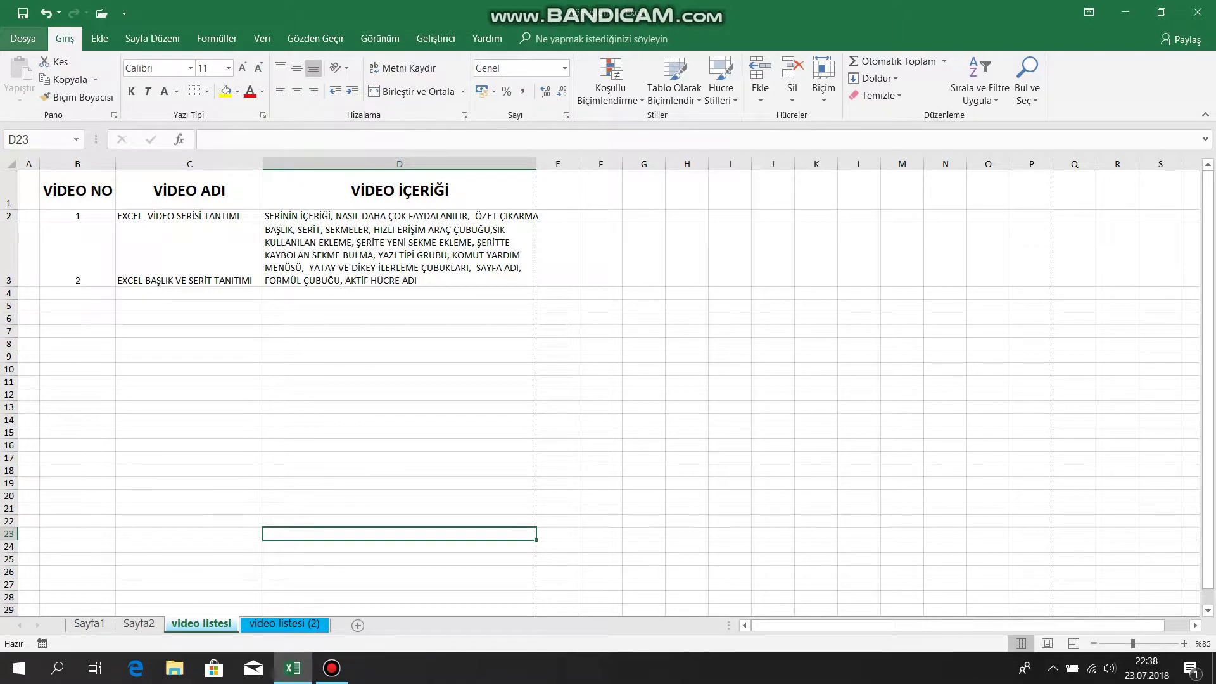
click(22, 38)
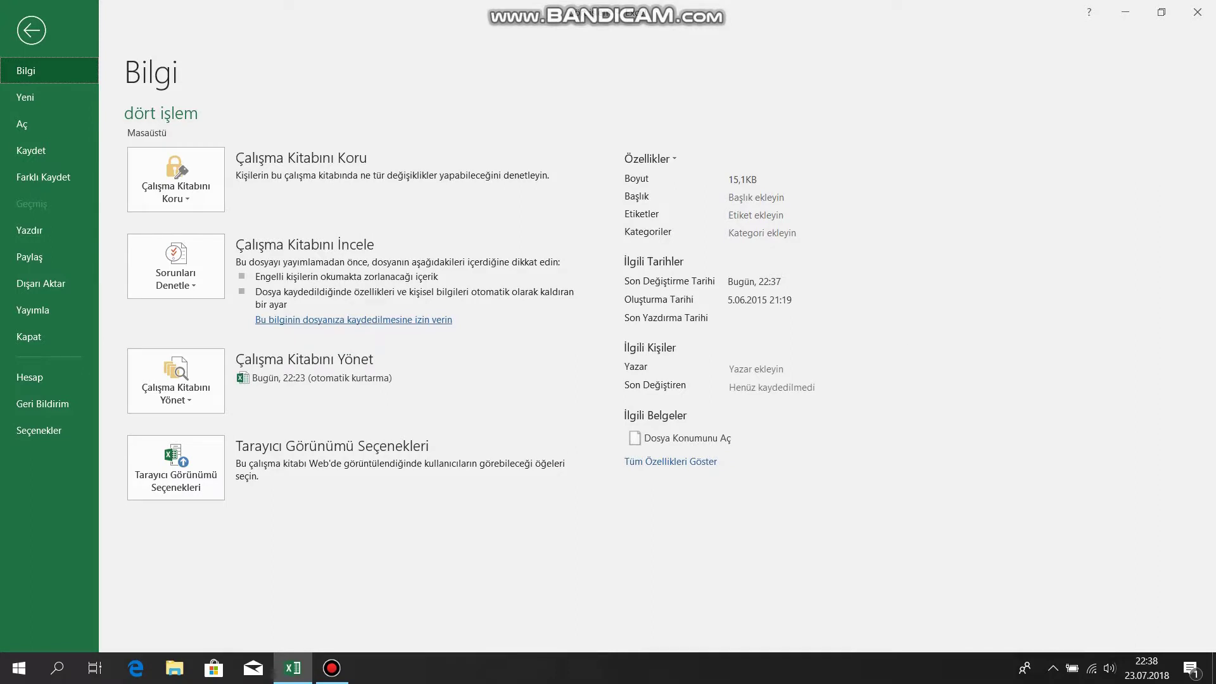
click(755, 369)
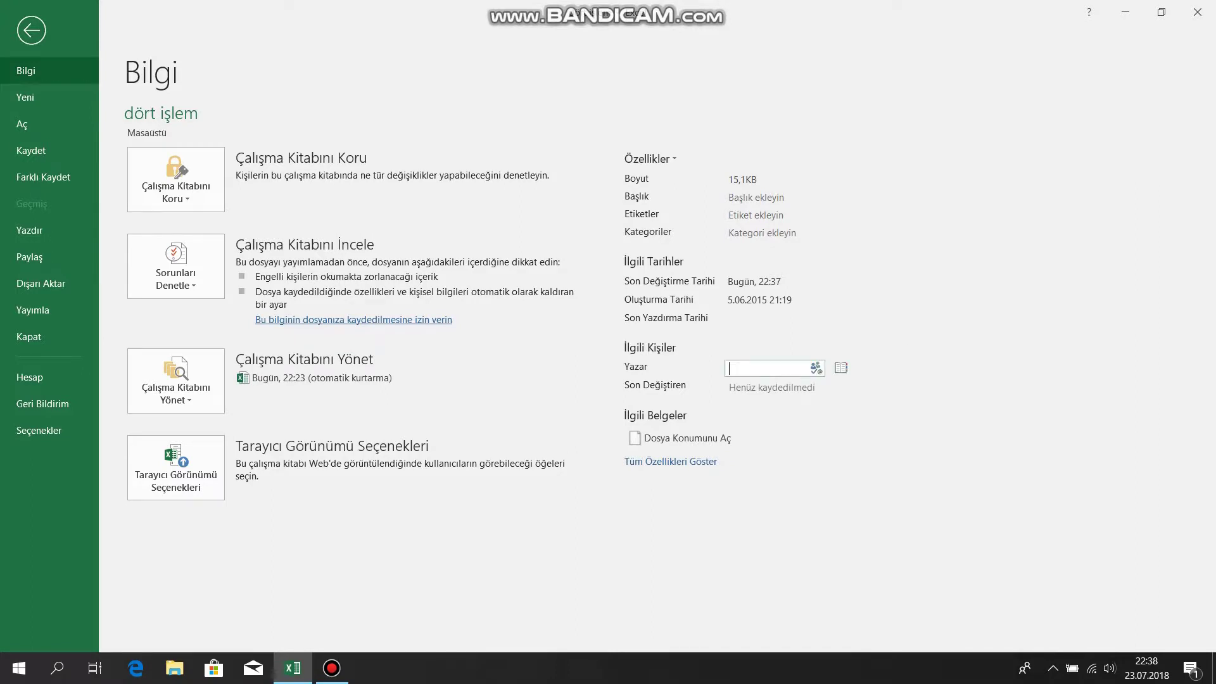
key(Escape)
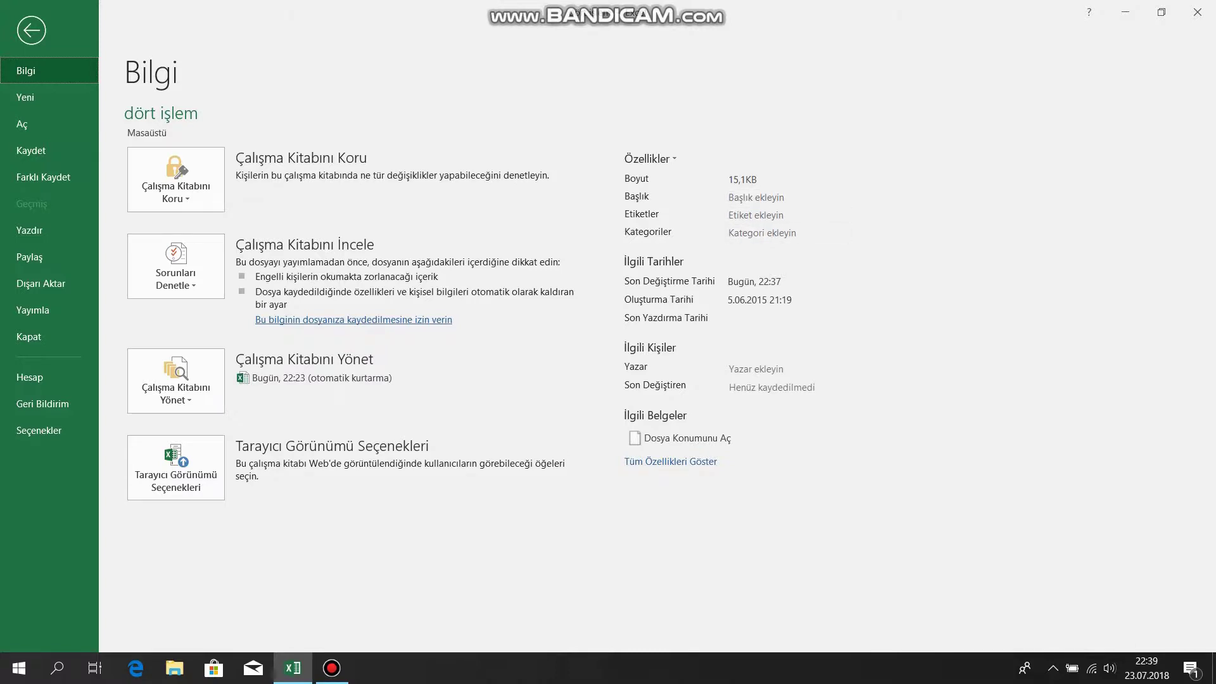
click(649, 158)
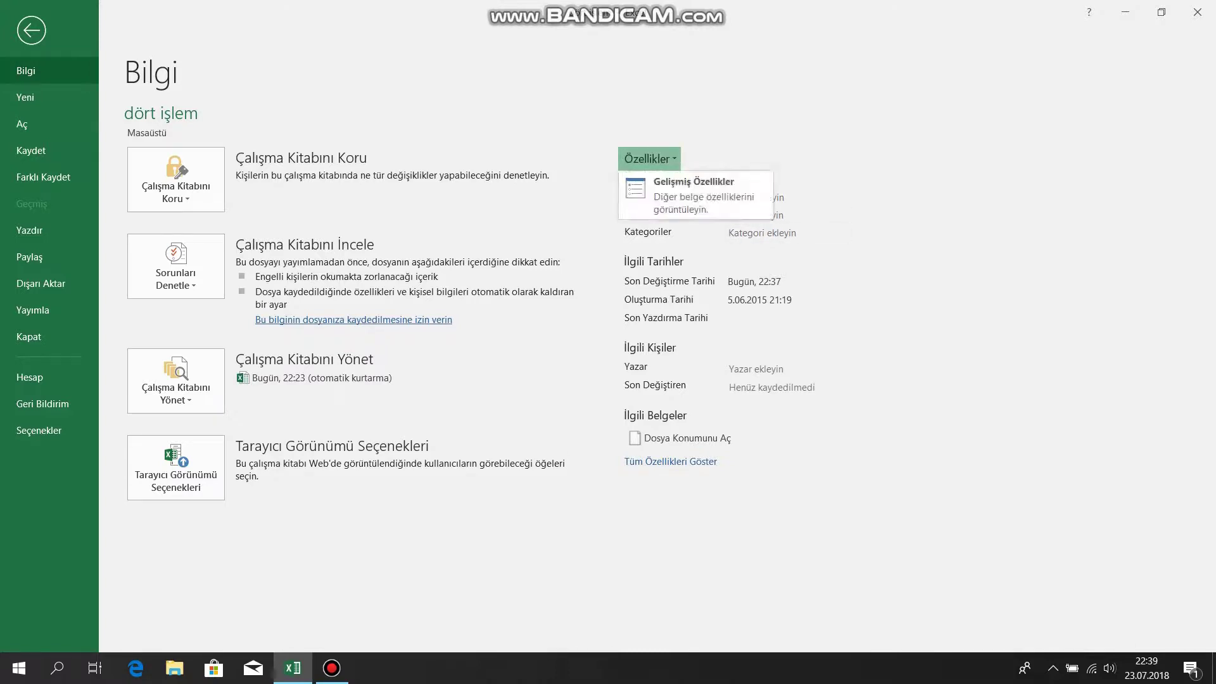
click(694, 190)
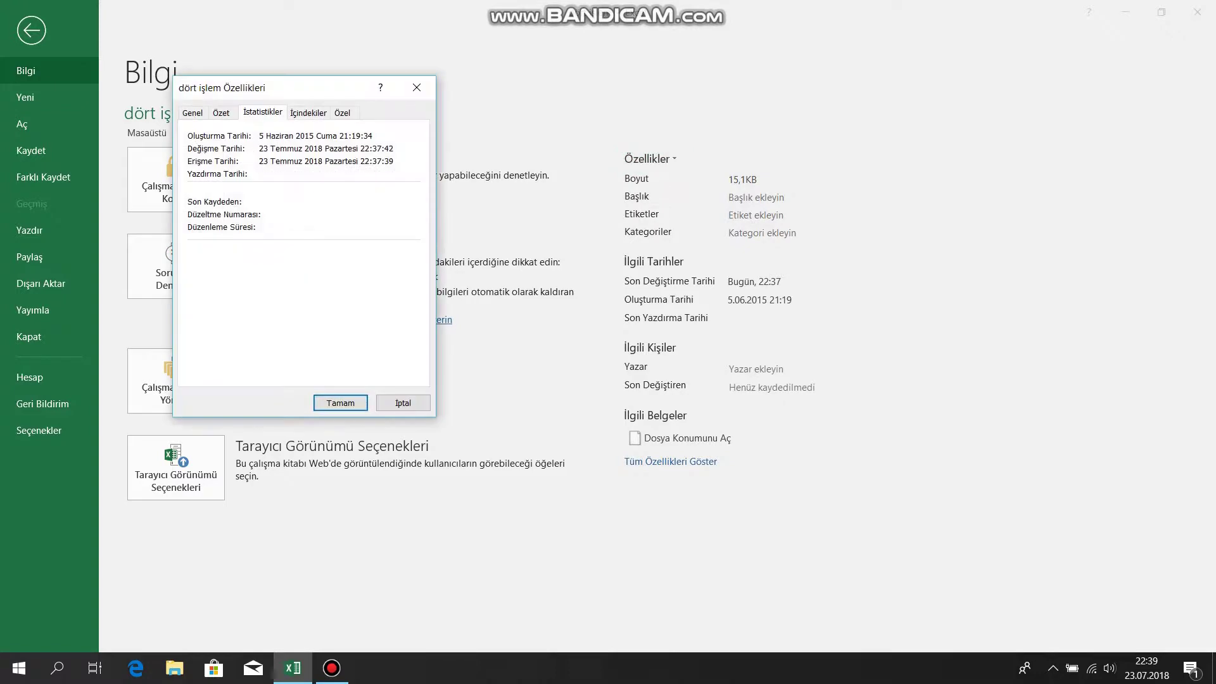
click(308, 112)
click(342, 113)
click(262, 113)
click(221, 112)
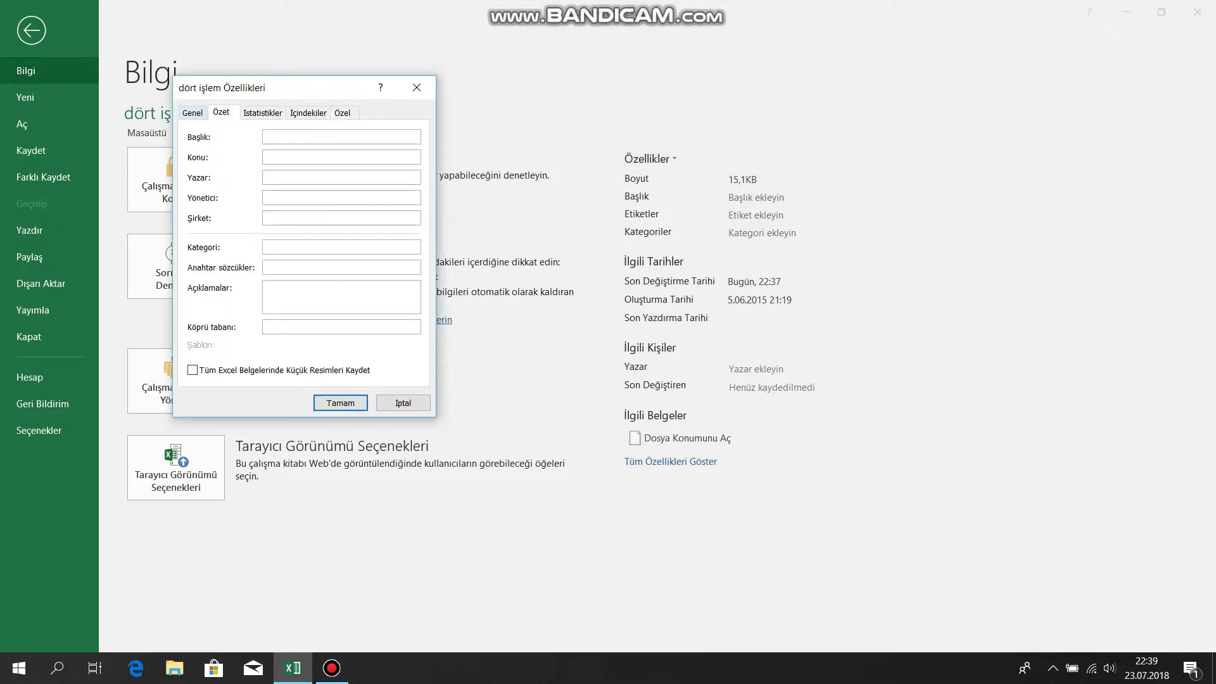
click(192, 112)
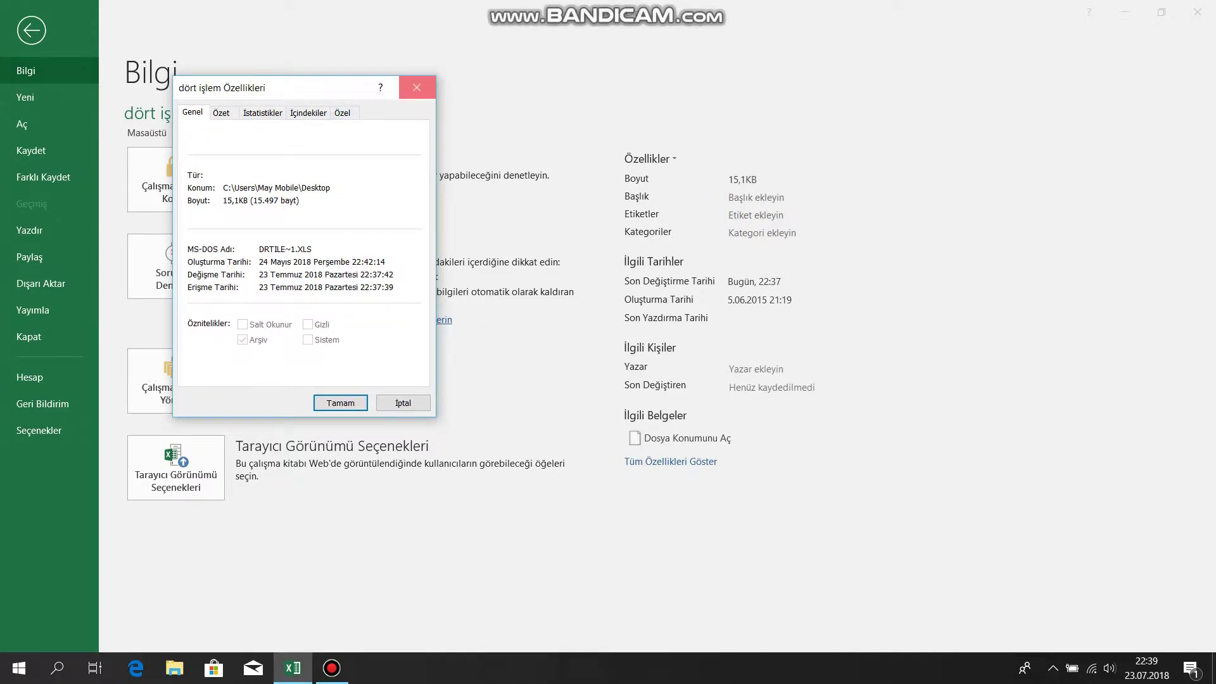
click(416, 88)
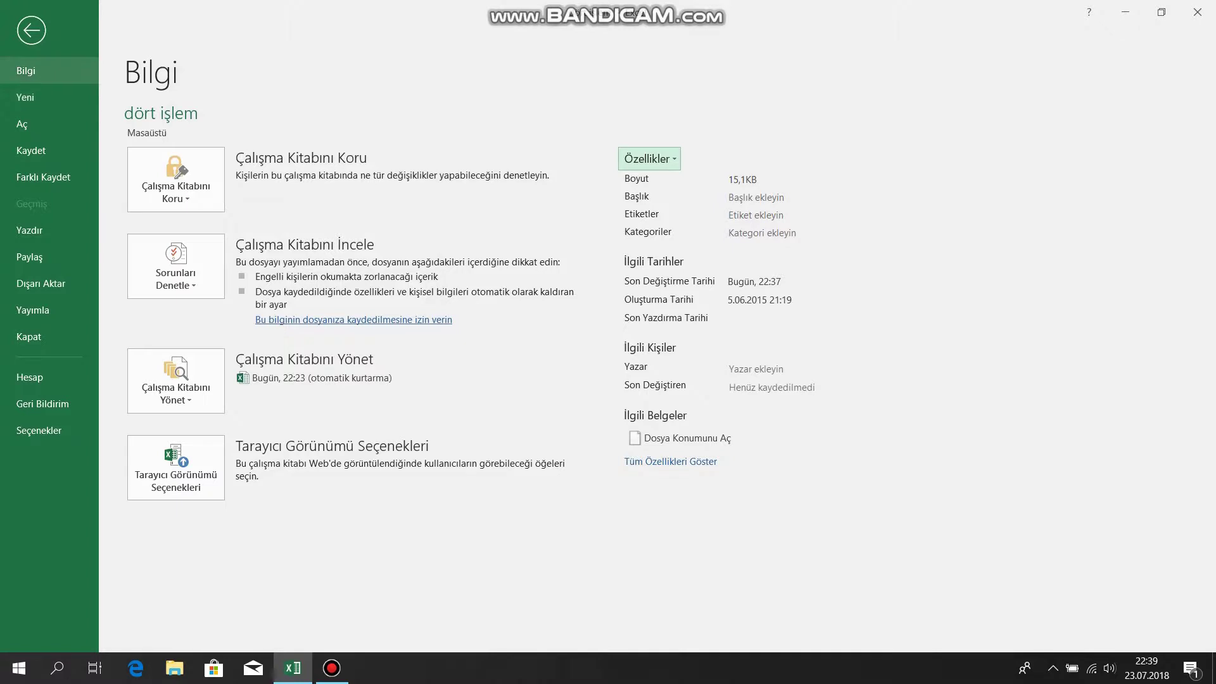
click(49, 70)
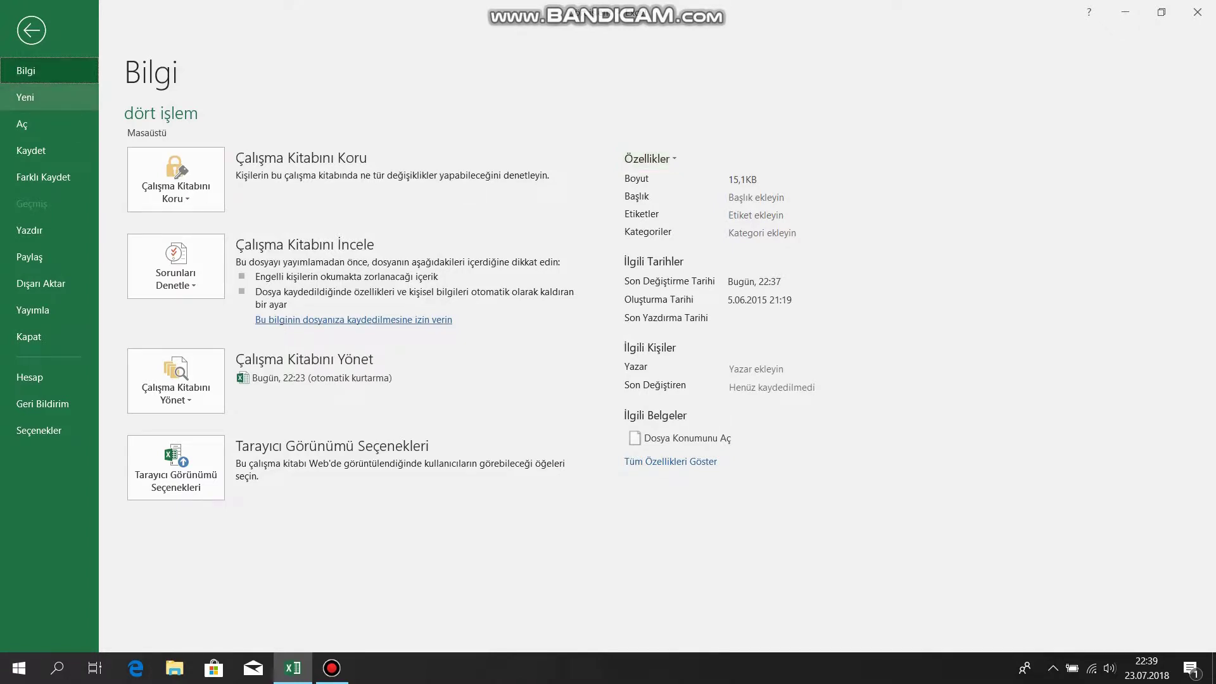
- Browse the New page's template gallery, such as Gantt proje planlayıcısı, then return to the top
click(50, 97)
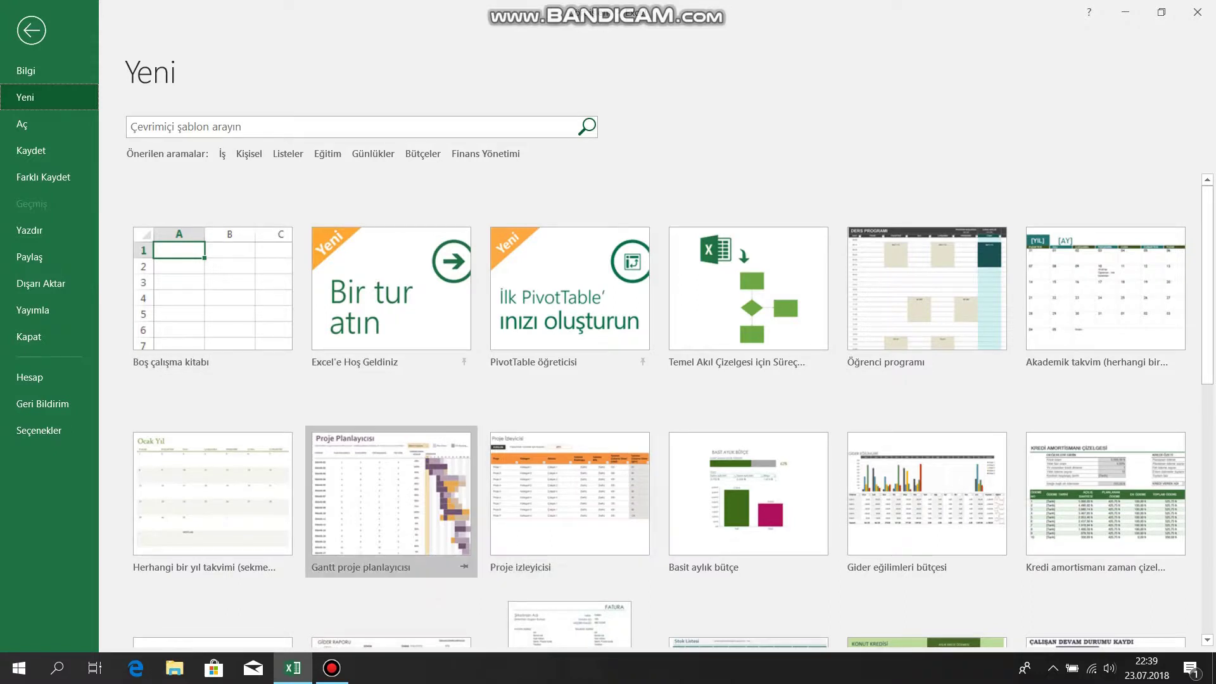
scroll(633, 570, down, 1)
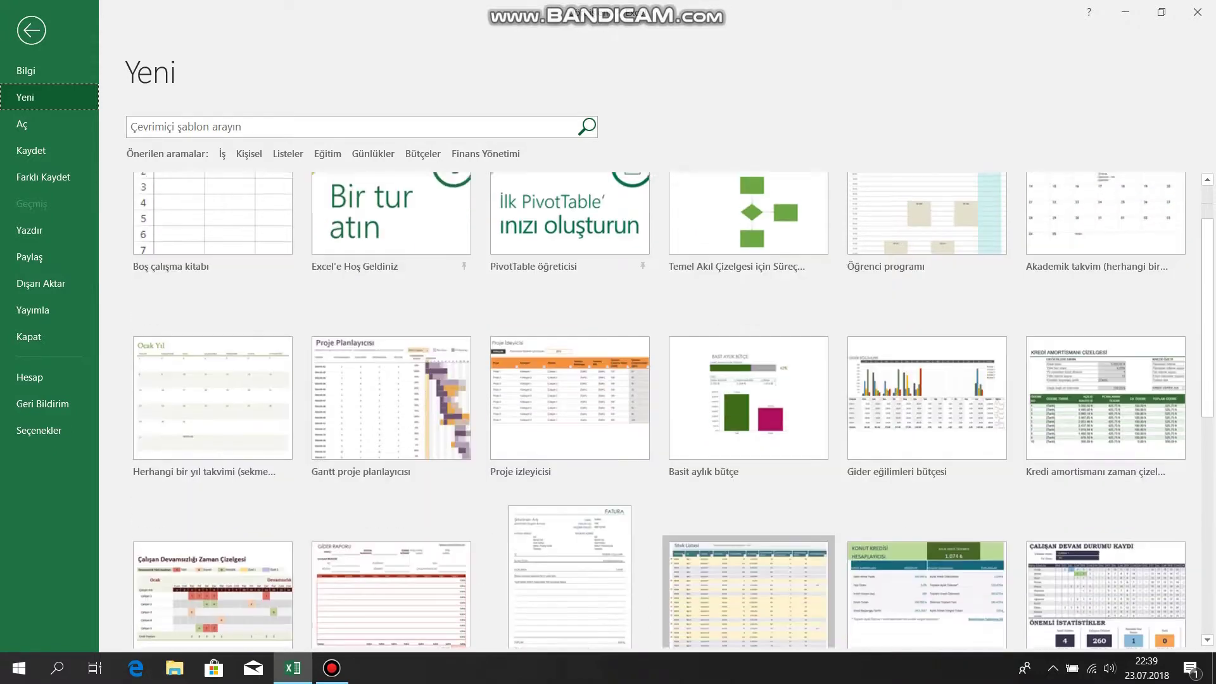
scroll(633, 570, down, 3)
scroll(747, 589, down, 4)
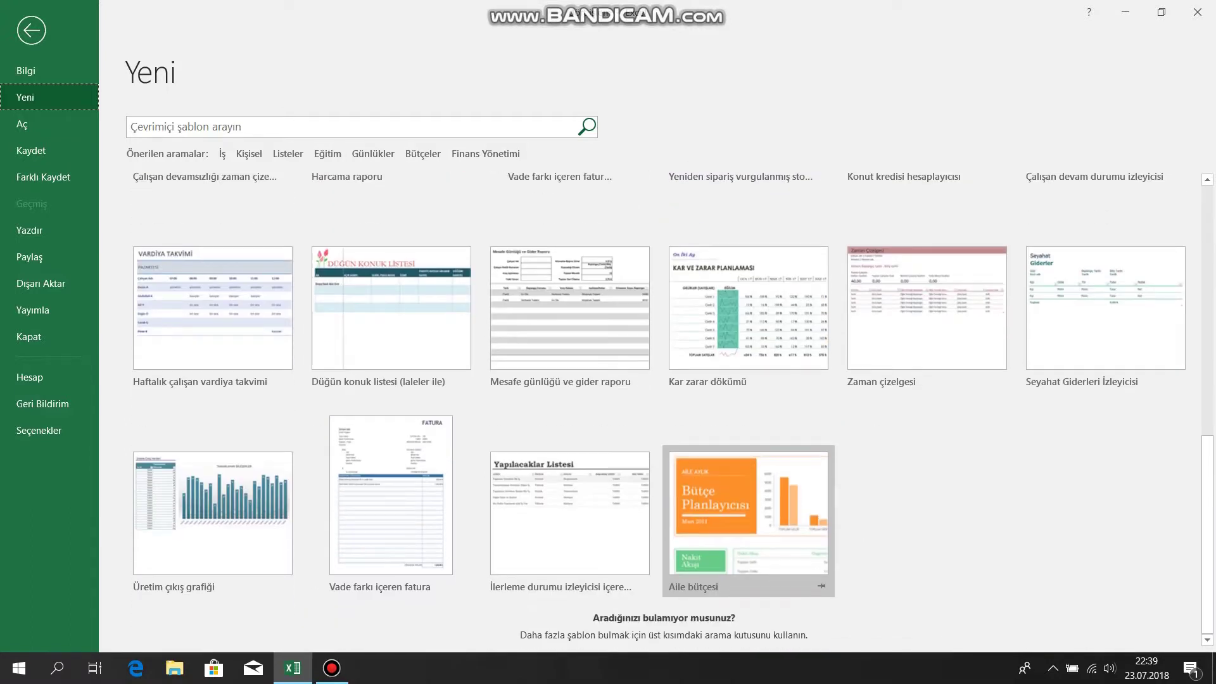
scroll(747, 589, up, 3)
scroll(747, 538, up, 3)
scroll(747, 538, up, 2)
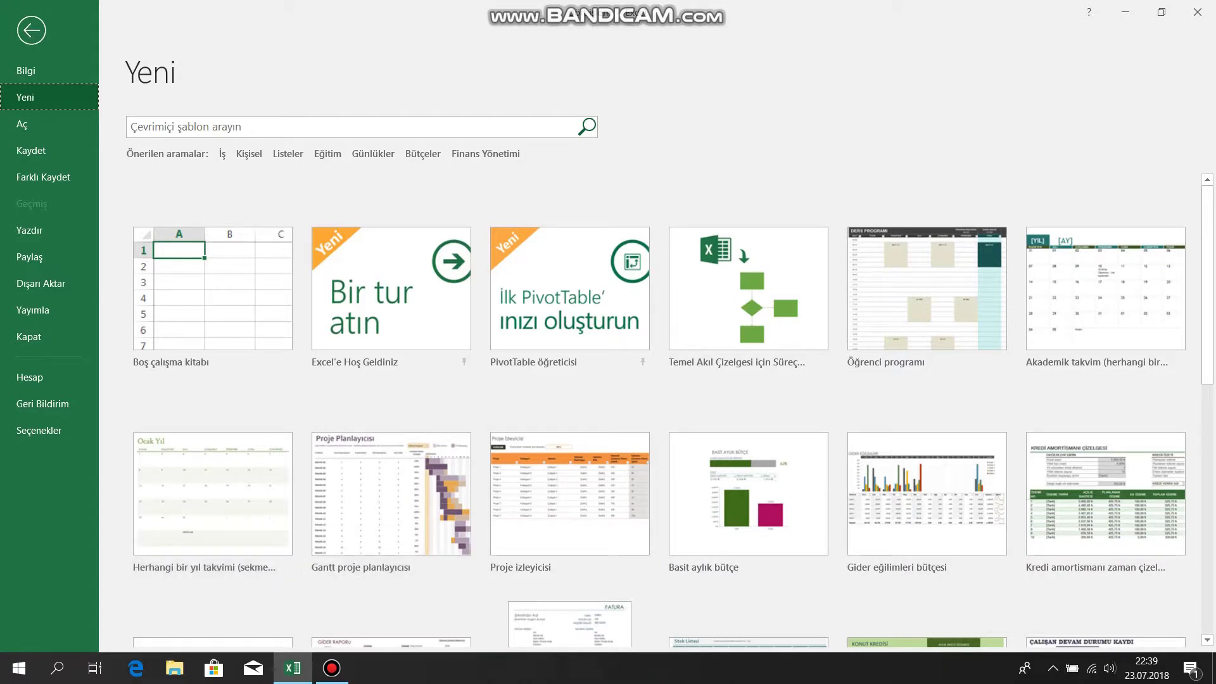
- Search templates for Kişisel, browse the Kategori list, then switch to the Open page
click(249, 153)
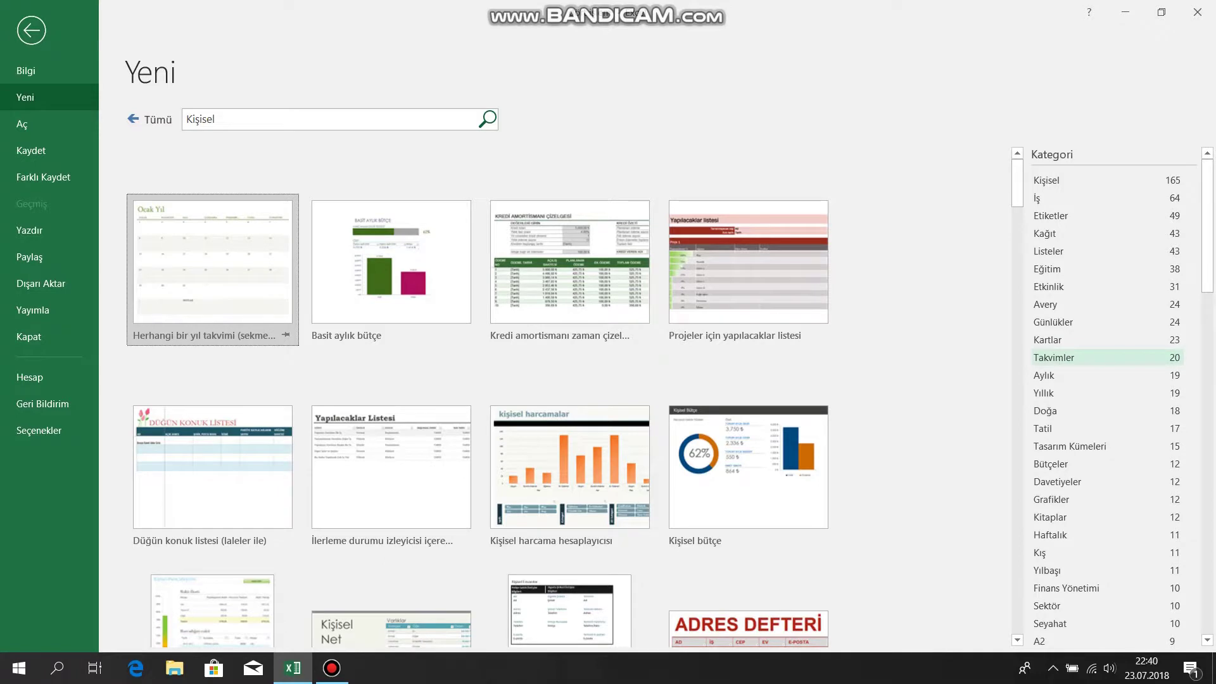
scroll(1105, 397, down, 3)
scroll(1105, 397, down, 5)
scroll(1105, 397, down, 5)
scroll(1105, 397, down, 5)
scroll(1105, 397, down, 5)
scroll(1105, 397, down, 5)
scroll(1105, 397, down, 5)
scroll(1105, 397, up, 15)
scroll(1105, 397, up, 15)
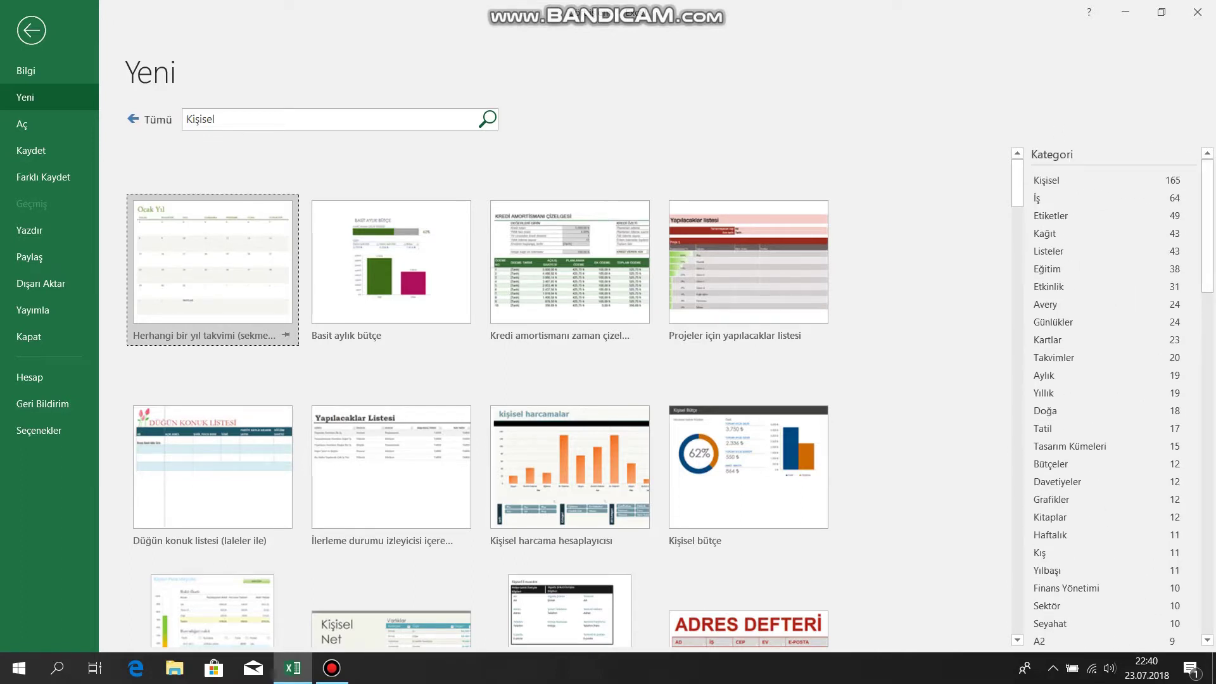
click(21, 124)
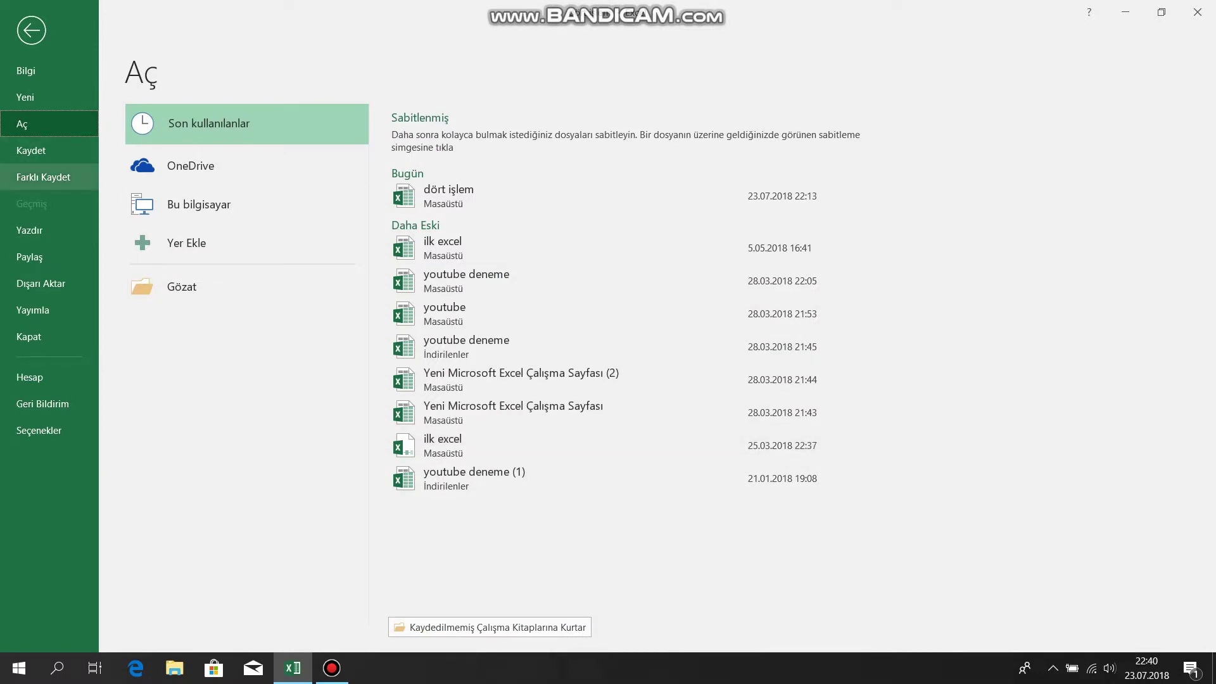
- Visit the Save a Copy, Share and E-posta pages, ending on Dışarı Aktar's PDF/XPS pane
click(43, 177)
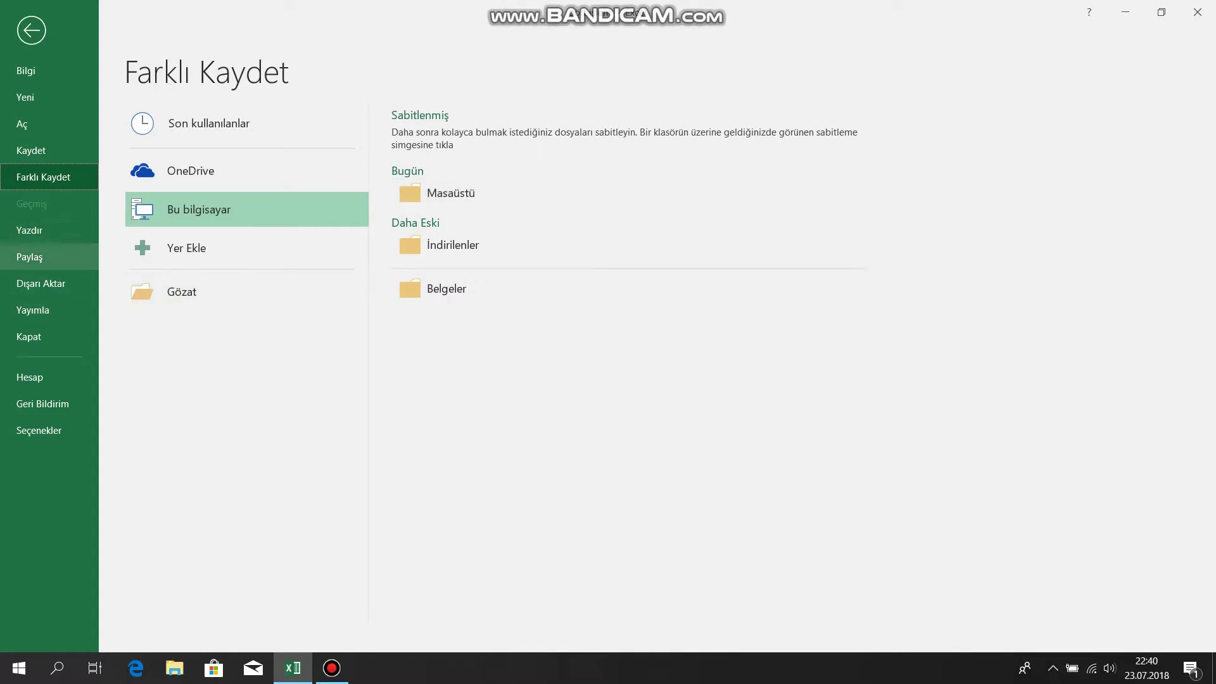
click(30, 256)
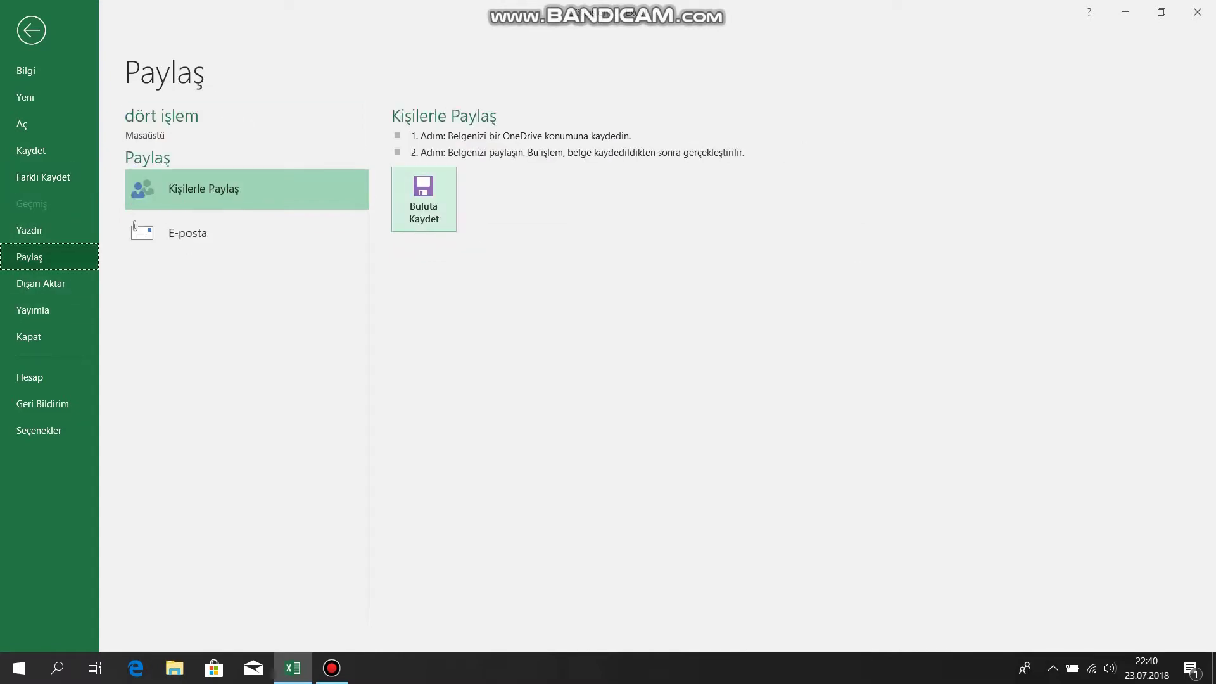
click(188, 233)
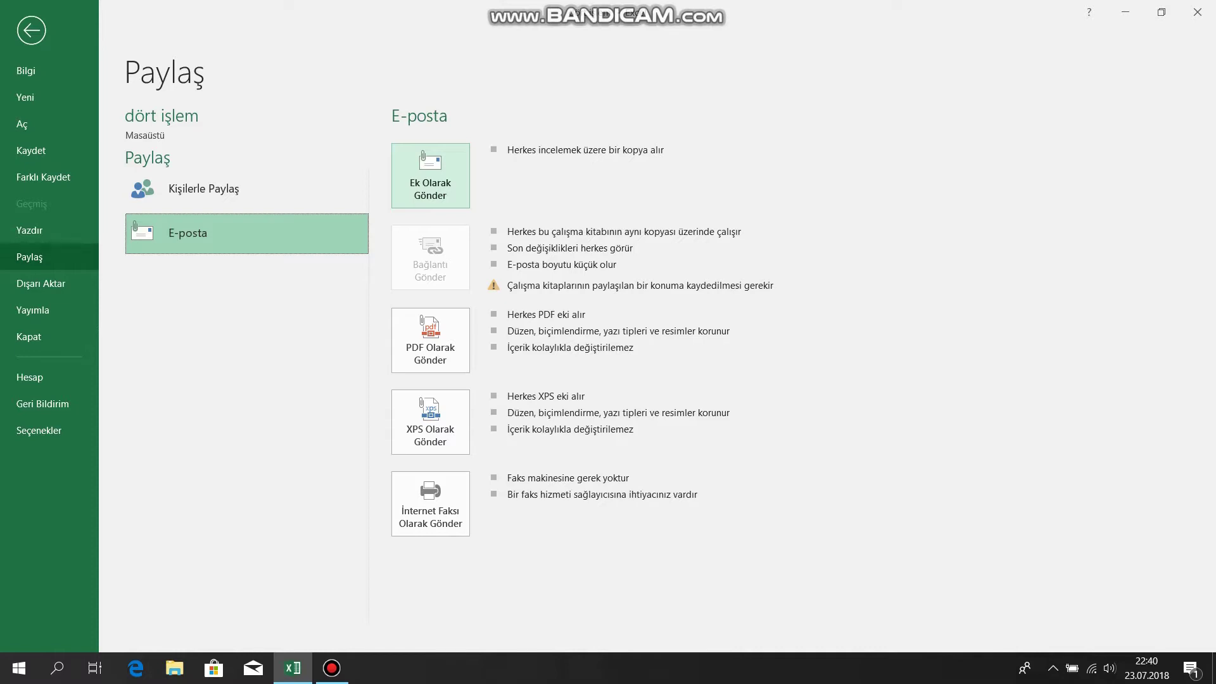
click(41, 283)
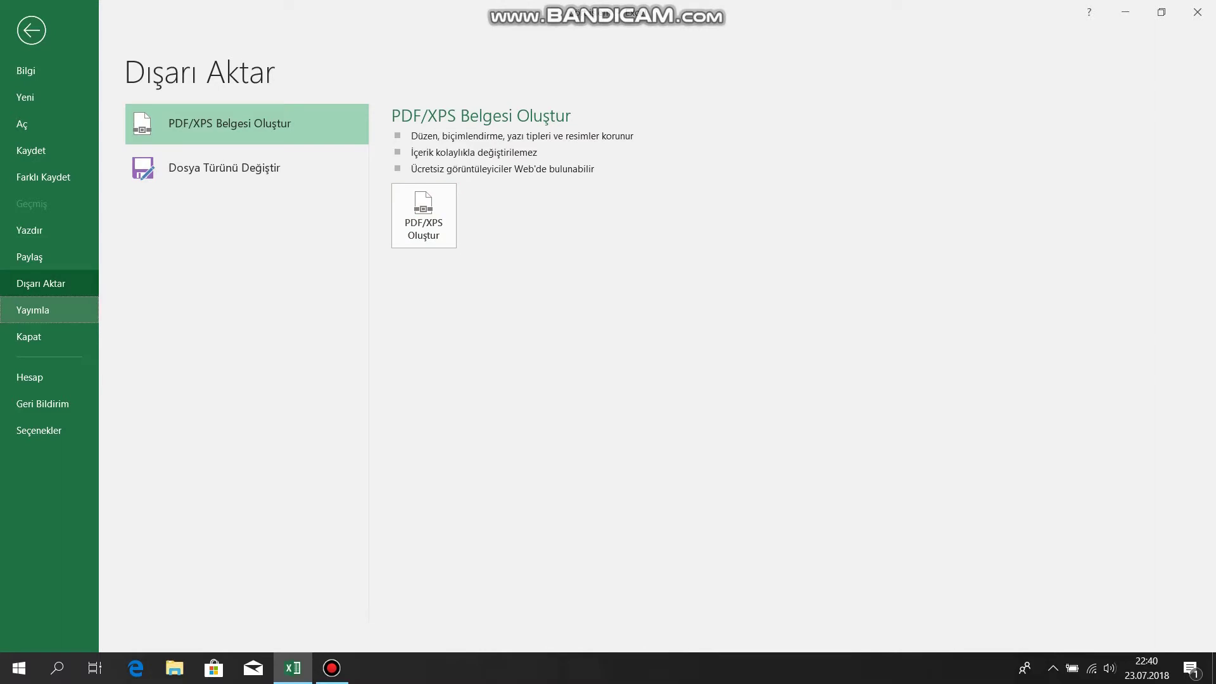
- From the Hesap page, run Şimdi Güncelleştir, dismiss the up-to-date notice, and open Excel Options
click(33, 309)
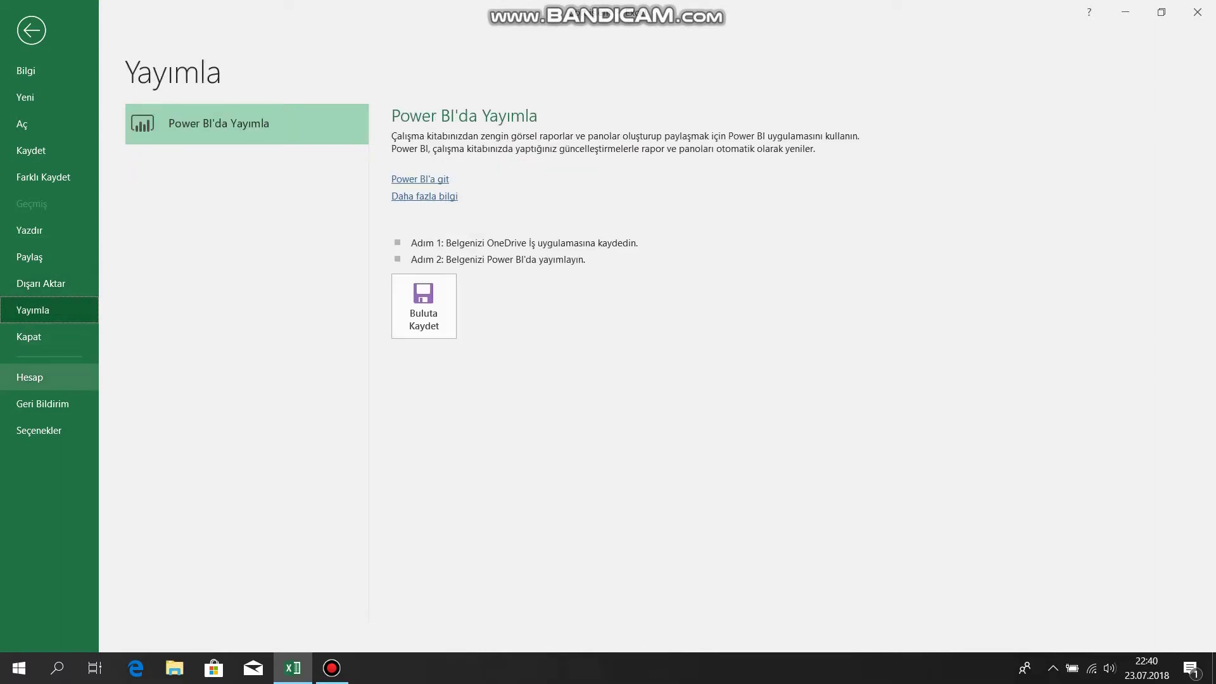
click(29, 376)
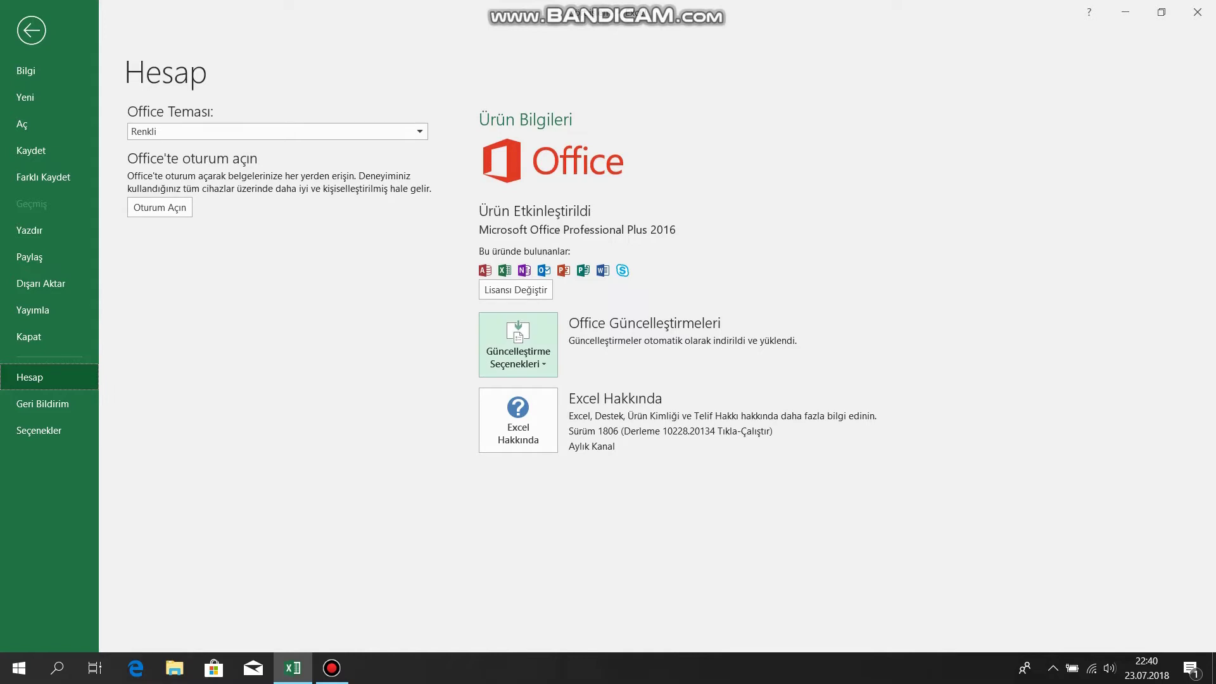
click(518, 345)
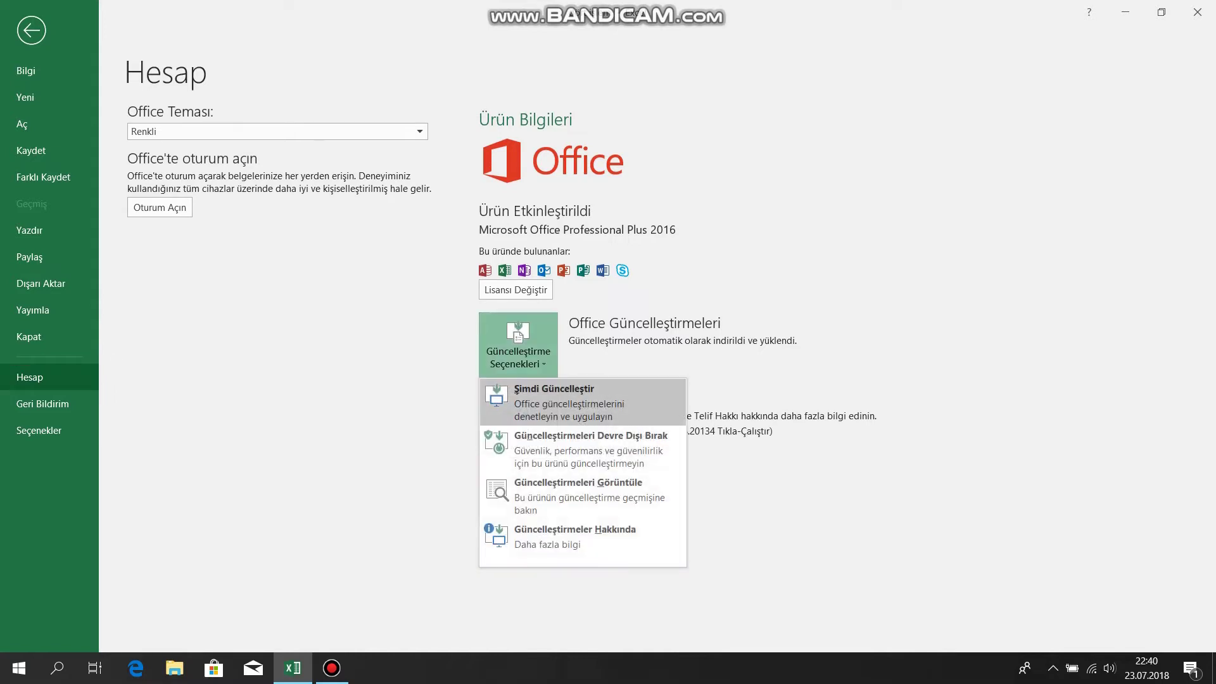
click(554, 399)
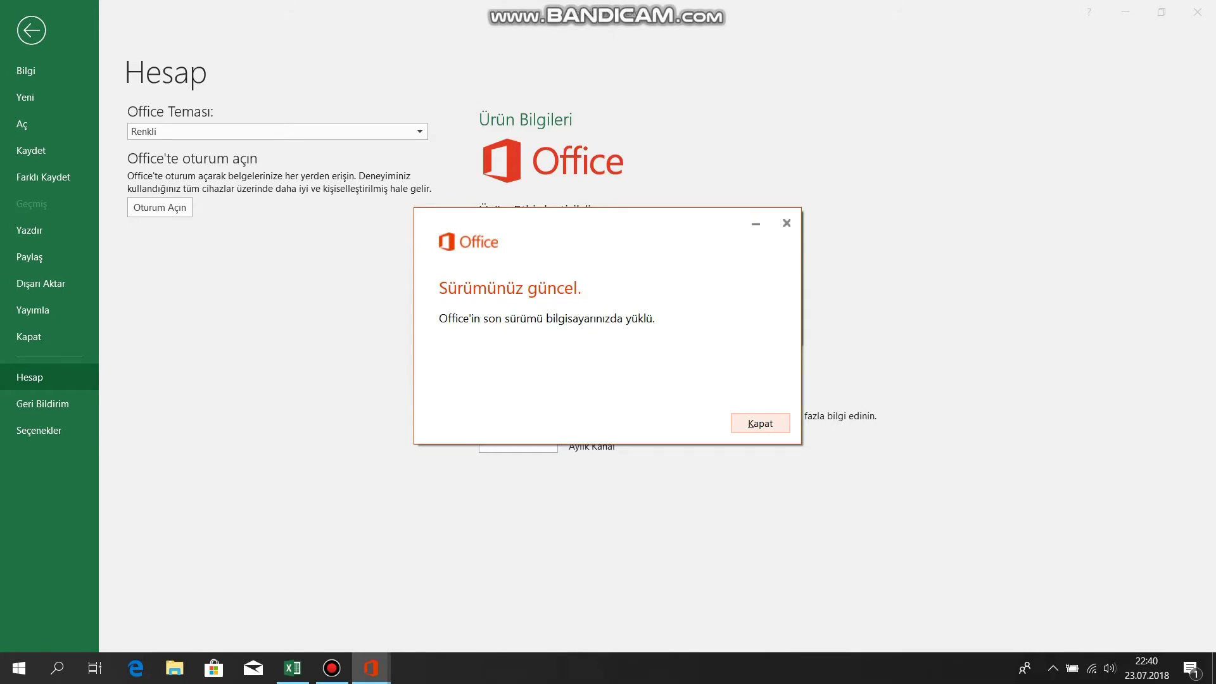
click(760, 423)
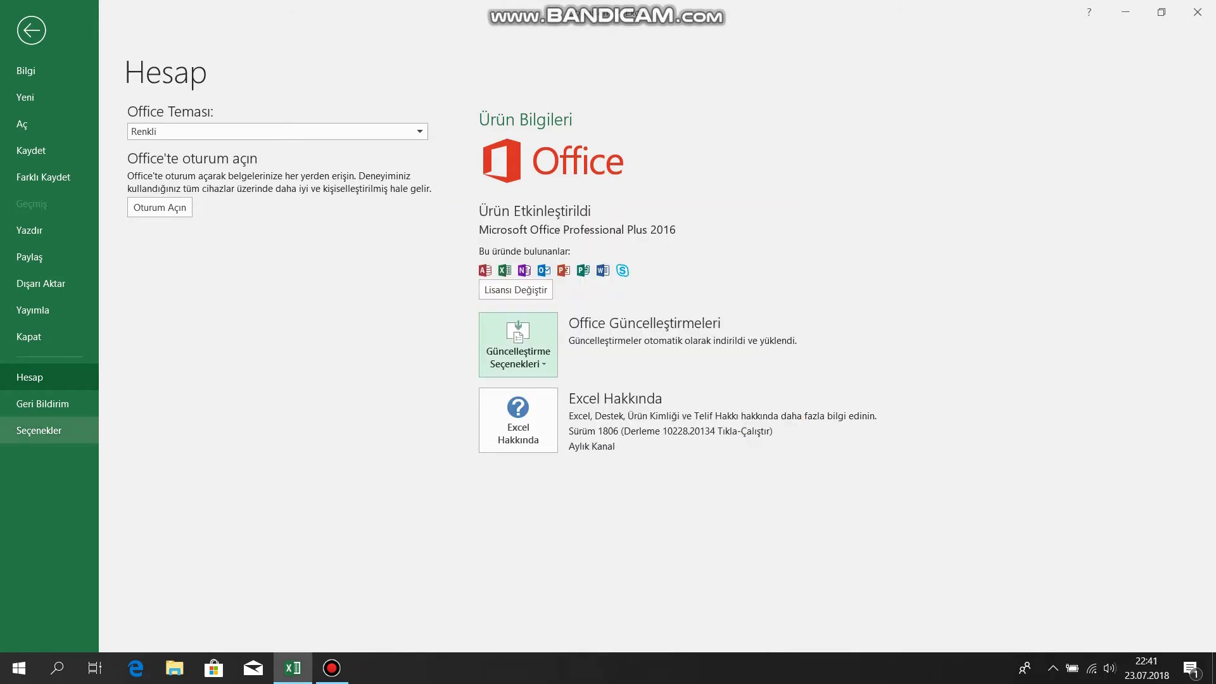
click(39, 430)
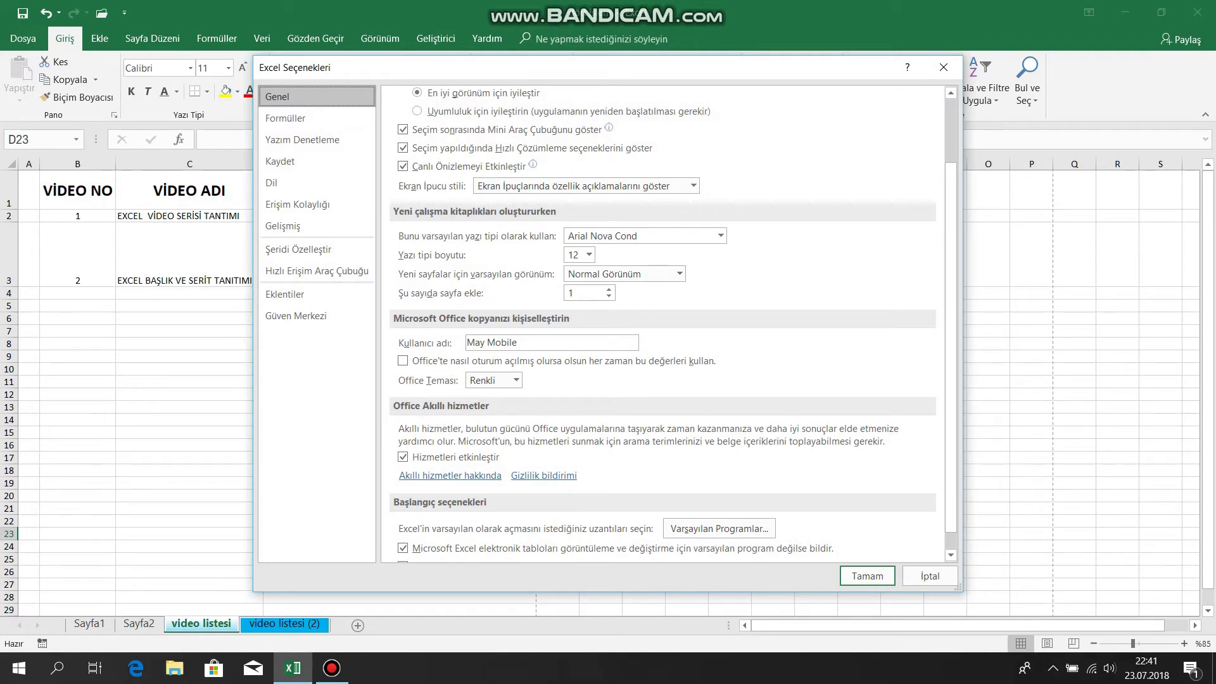
- Browse the Şeridi Özelleştir, Hızlı Erişim Araç Çubuğu and Gelişmiş pages, scrolling the advanced editing options
click(298, 249)
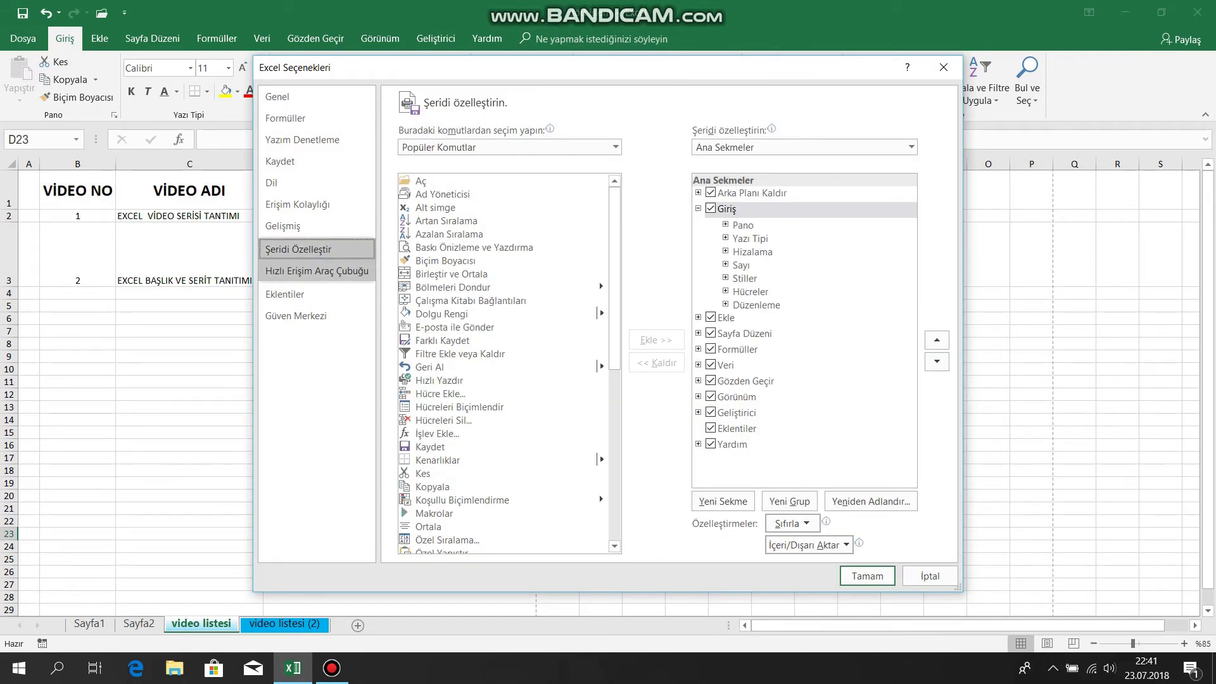
click(316, 270)
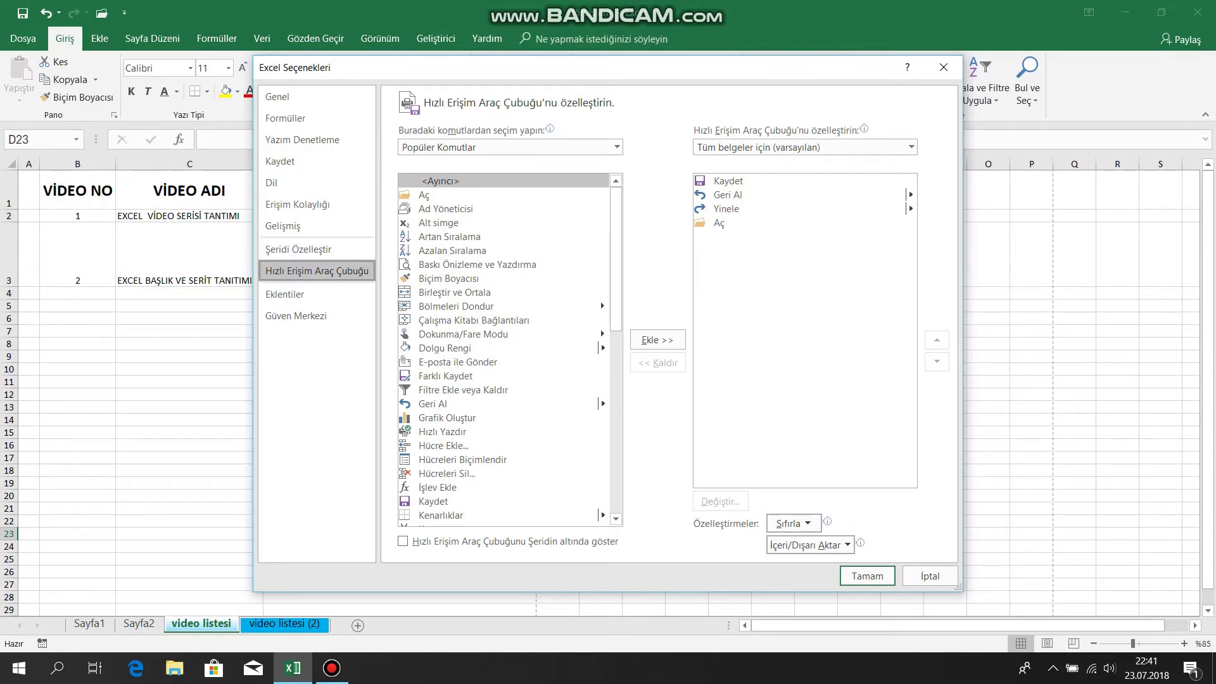
click(283, 225)
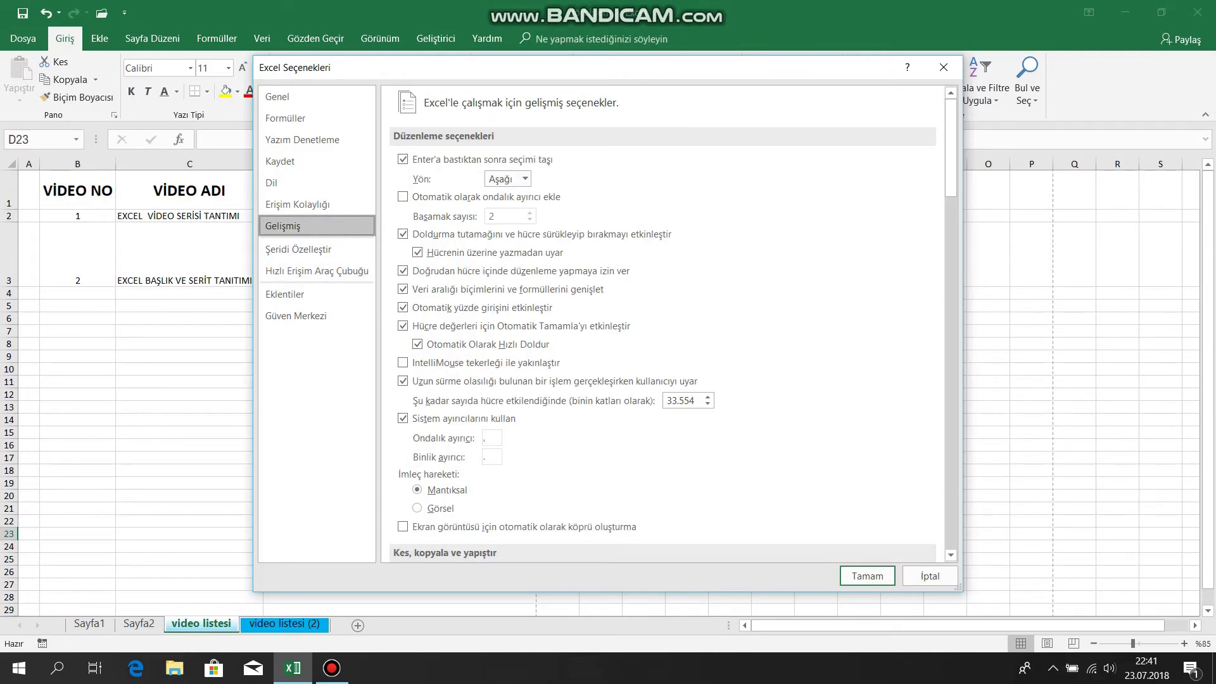
scroll(661, 323, down, 2)
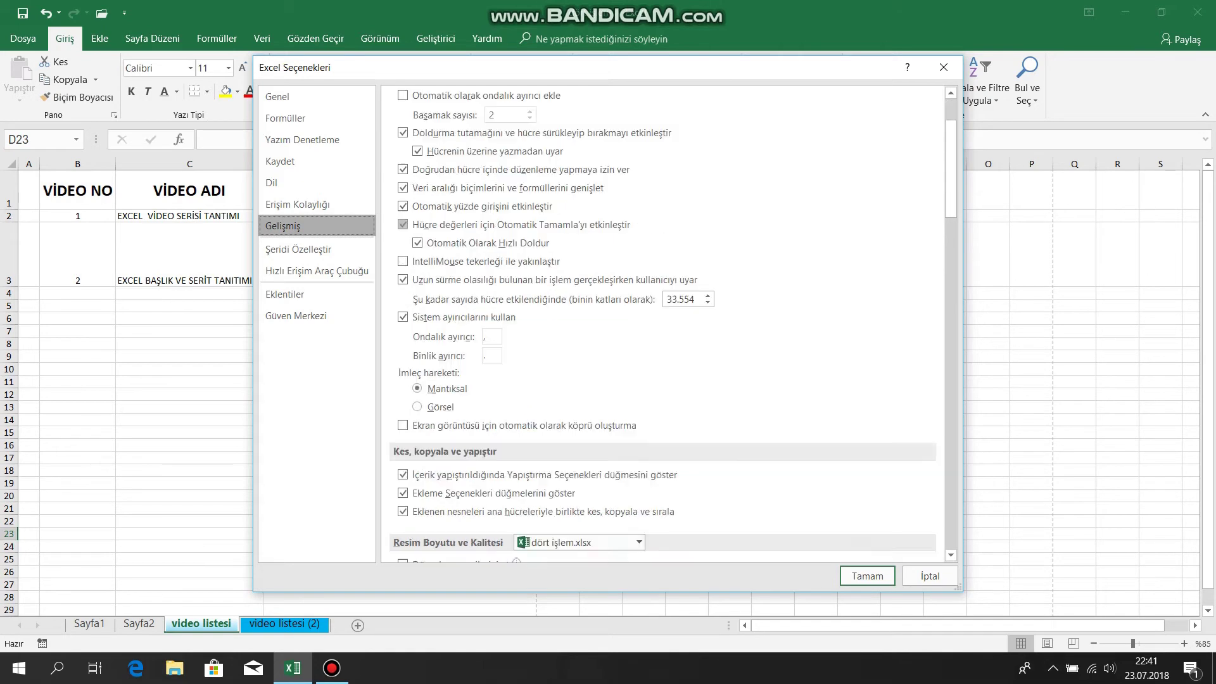
scroll(661, 323, down, 5)
scroll(662, 323, down, 6)
scroll(662, 323, down, 5)
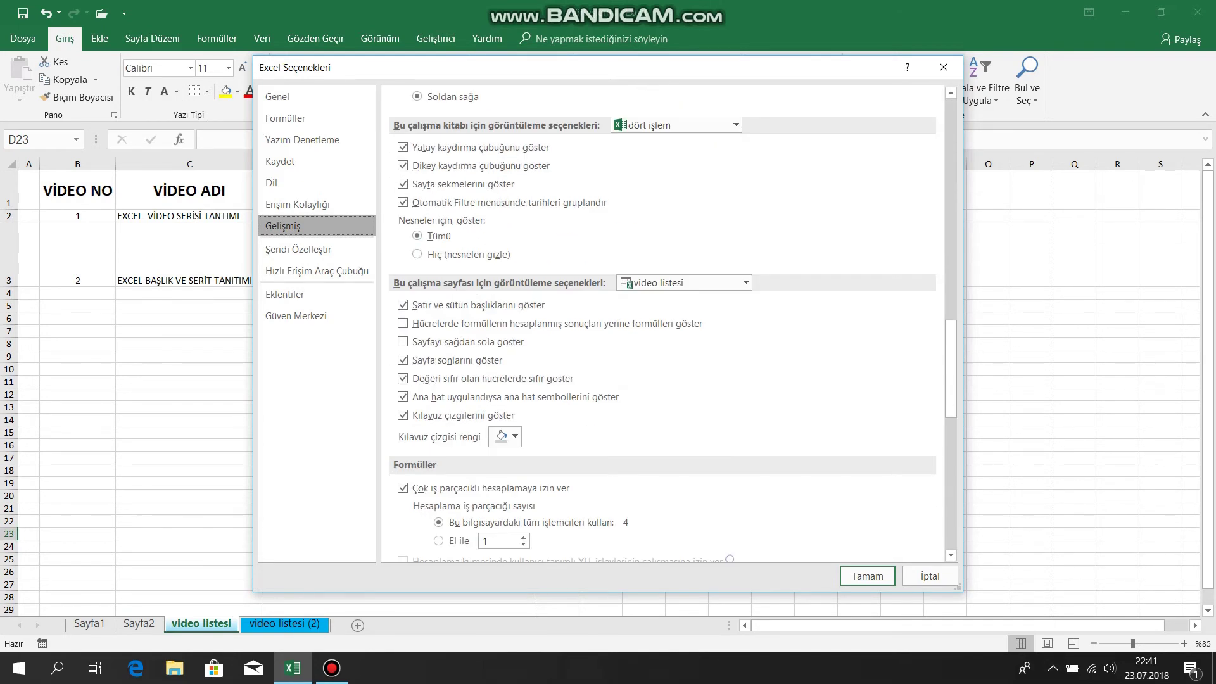
scroll(662, 323, up, 10)
scroll(662, 323, up, 15)
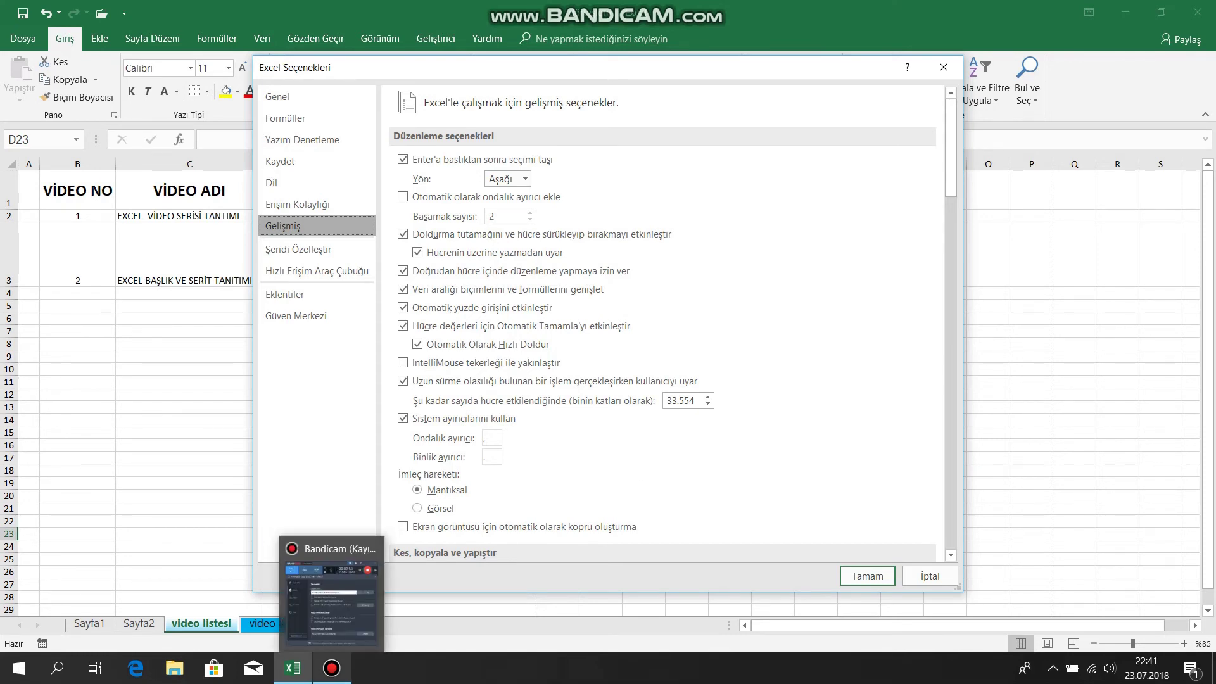
- Bring the Bandicam recorder window in front of Excel, showing its Genel settings
click(331, 595)
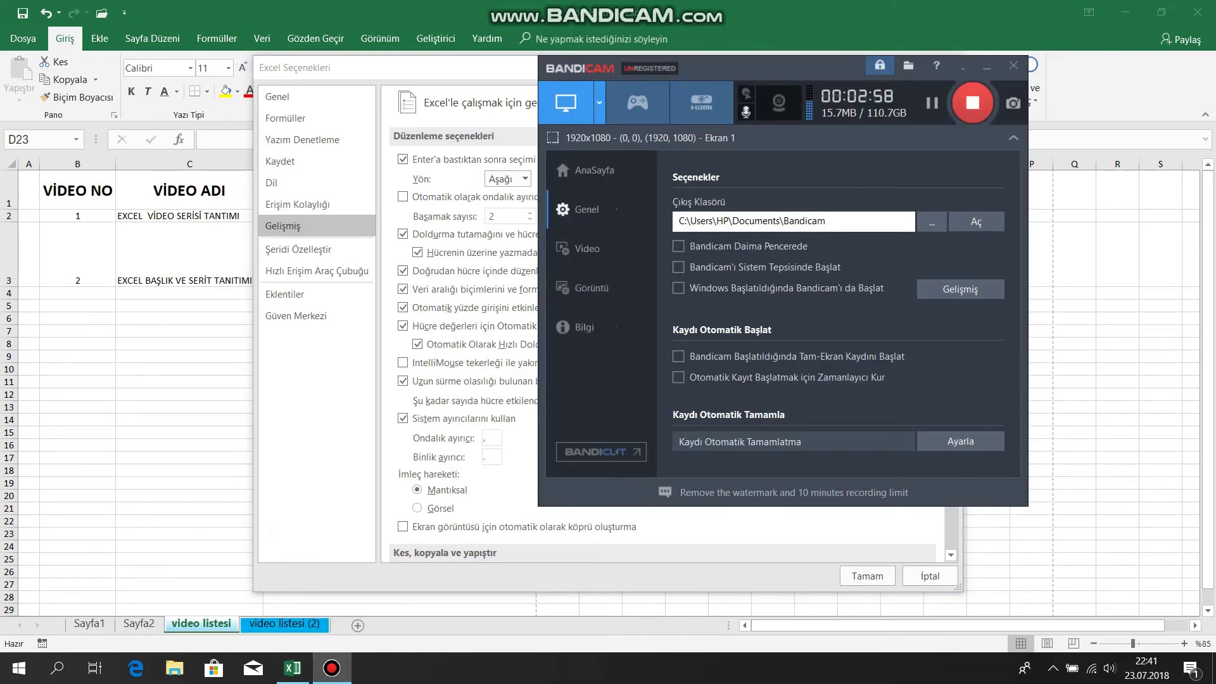